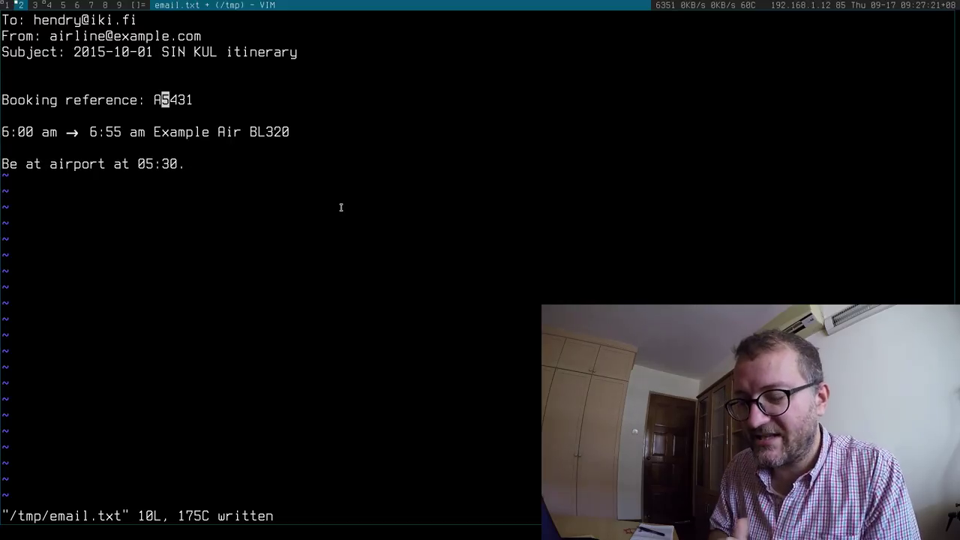
Walk the cursor through the To, From and Subject headers and the itinerary body.
{"action": "key", "text": "k"}
{"action": "key", "text": "k"}
{"action": "key", "text": "k"}
{"action": "key", "text": "k"}
{"action": "key", "text": "k"}
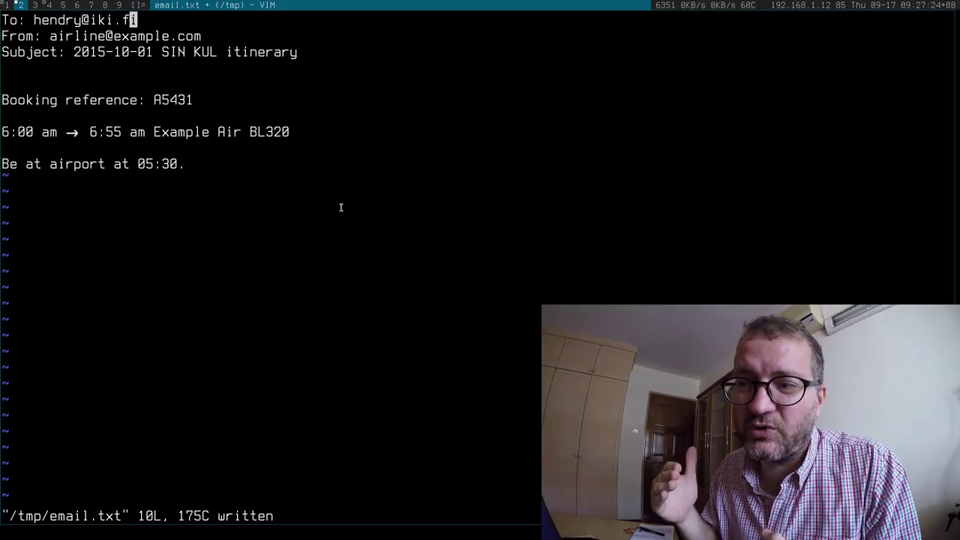
{"action": "key", "text": "j"}
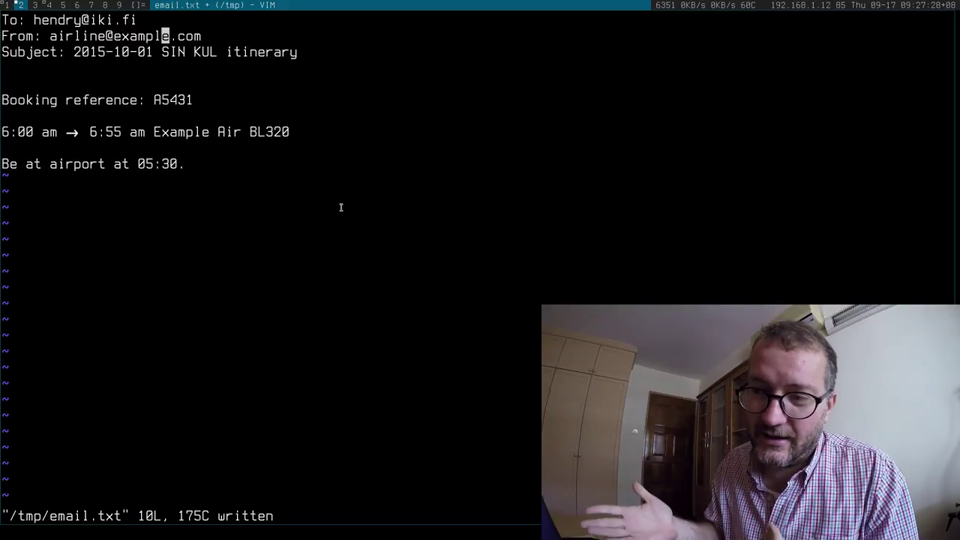
{"action": "key", "text": "j"}
{"action": "key", "text": "h"}
{"action": "key", "text": "h"}
{"action": "key", "text": "h"}
{"action": "key", "text": "h"}
{"action": "key", "text": "h"}
{"action": "key", "text": "h"}
{"action": "key", "text": "h"}
{"action": "key", "text": "h"}
{"action": "key", "text": "h"}
{"action": "key", "text": "h"}
{"action": "key", "text": "h"}
{"action": "key", "text": "h"}
{"action": "key", "text": "h"}
{"action": "key", "text": "h"}
{"action": "key", "text": "h"}
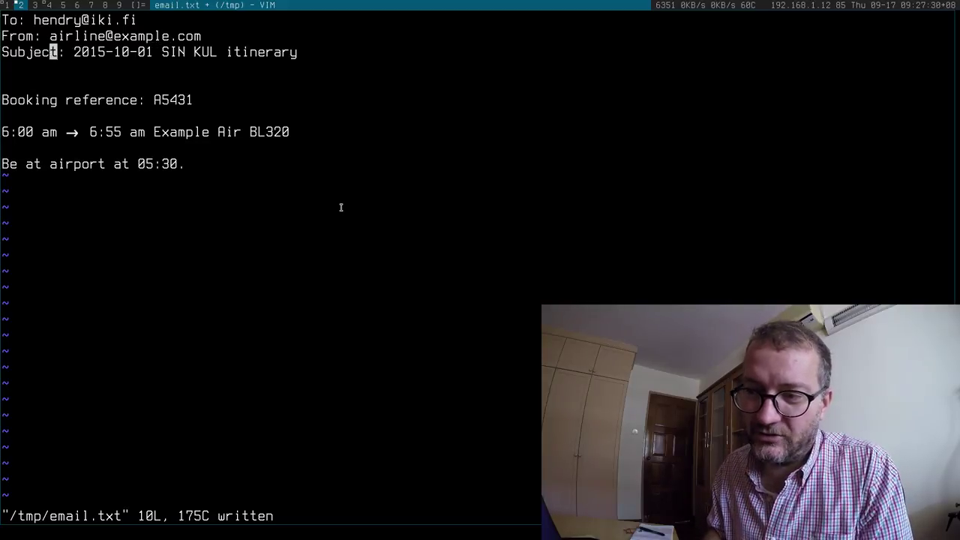
{"action": "key", "text": "0"}
{"action": "key", "text": "j"}
{"action": "key", "text": "j"}
{"action": "key", "text": "j"}
{"action": "key", "text": "j"}
{"action": "key", "text": "j"}
{"action": "key", "text": "j"}
{"action": "key", "text": "k"}
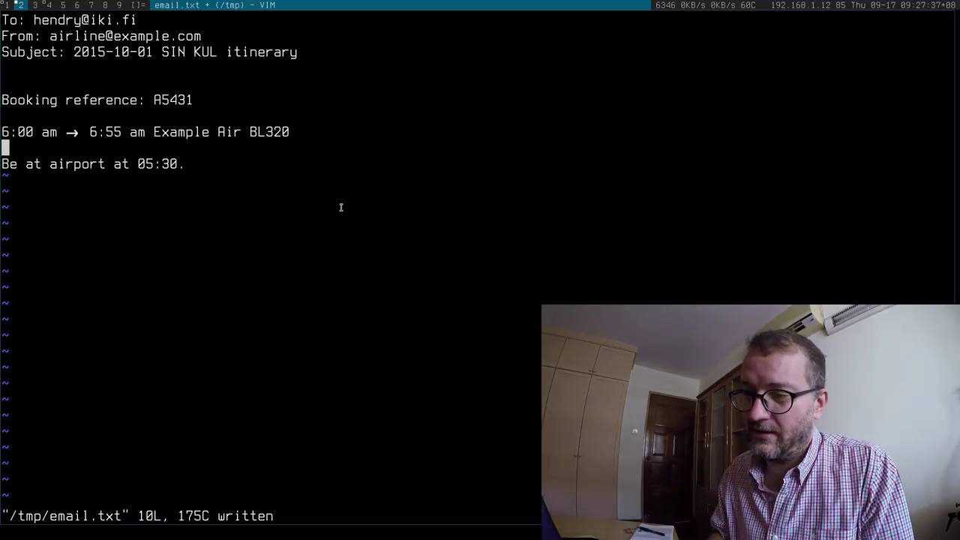
{"action": "key", "text": "k"}
{"action": "key", "text": "k"}
{"action": "key", "text": "k"}
{"action": "key", "text": "k"}
{"action": "key", "text": "k"}
{"action": "key", "text": "k"}
{"action": "key", "text": "k"}
{"action": "key", "text": "k"}
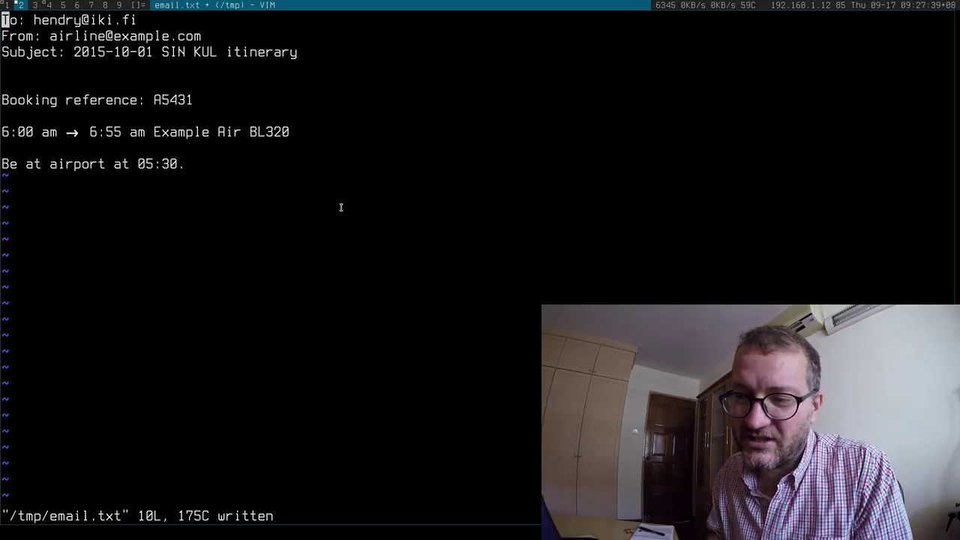
{"action": "key", "text": "j"}
{"action": "key", "text": "j"}
{"action": "key", "text": "j"}
{"action": "key", "text": "j"}
{"action": "key", "text": "j"}
{"action": "key", "text": "j"}
{"action": "key", "text": "j"}
{"action": "key", "text": "j"}
{"action": "key", "text": "j"}
{"action": "key", "text": "k"}
{"action": "key", "text": "k"}
{"action": "key", "text": "k"}
{"action": "key", "text": "k"}
{"action": "key", "text": "k"}
{"action": "key", "text": "k"}
{"action": "key", "text": "k"}
{"action": "key", "text": "k"}
{"action": "key", "text": "k"}
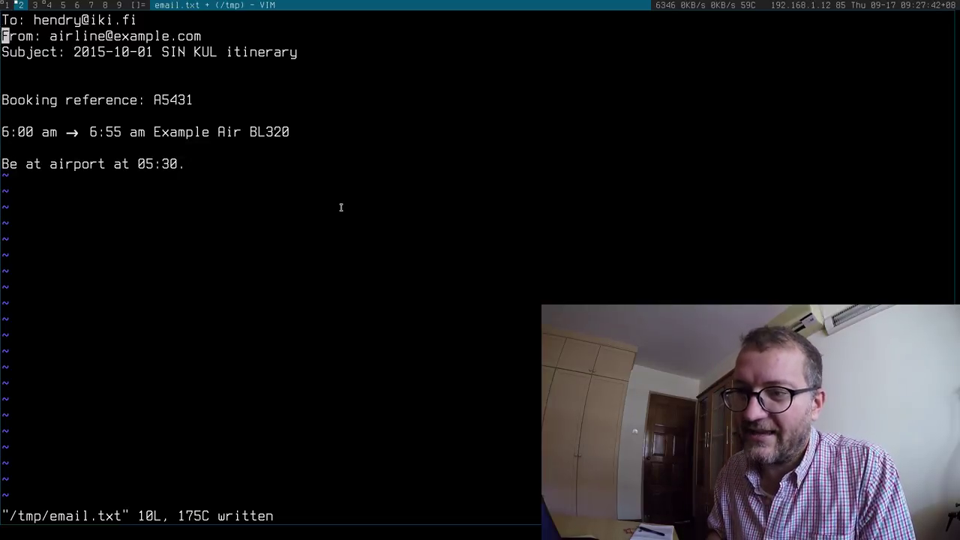
{"action": "key", "text": "j"}
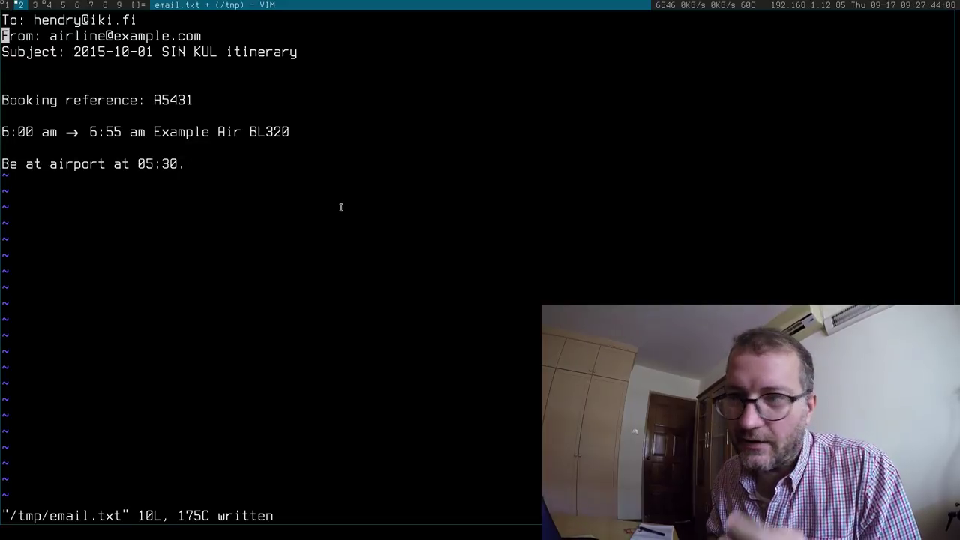
{"action": "key", "text": "j"}
{"action": "key", "text": "j"}
{"action": "key", "text": "j"}
{"action": "key", "text": "j"}
{"action": "key", "text": "j"}
{"action": "key", "text": "j"}
{"action": "key", "text": "j"}
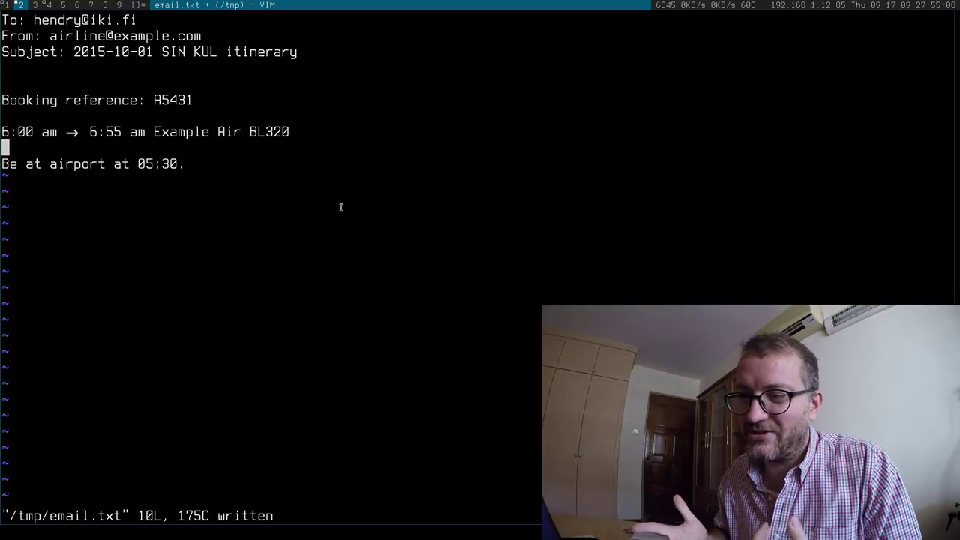
Point out the date, SIN, flight BL320 and airport time, then switch to the Jetstar source.
{"action": "key", "text": "k"}
{"action": "key", "text": "k"}
{"action": "key", "text": "k"}
{"action": "key", "text": "k"}
{"action": "key", "text": "k"}
{"action": "key", "text": "k"}
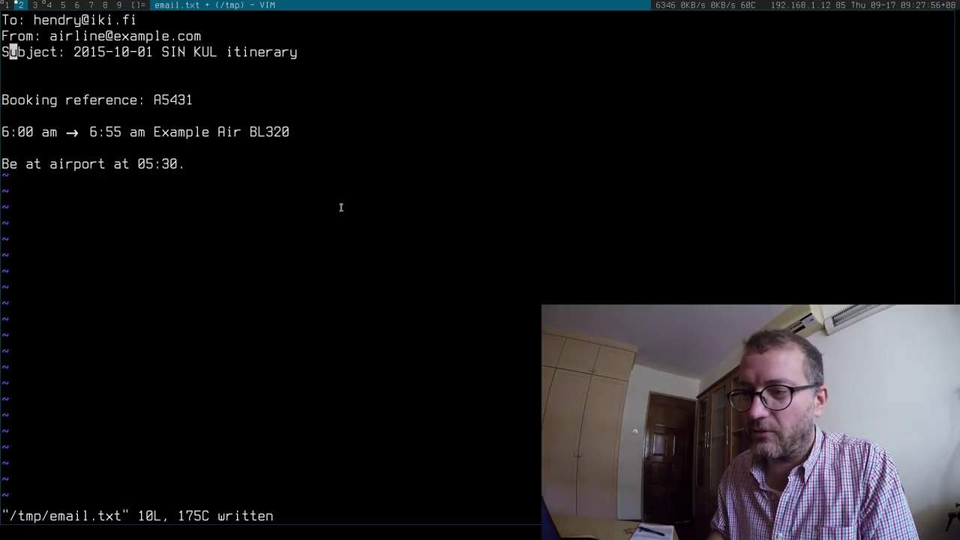
{"action": "key", "text": "l"}
{"action": "key", "text": "l"}
{"action": "key", "text": "l"}
{"action": "key", "text": "l"}
{"action": "key", "text": "l"}
{"action": "key", "text": "l"}
{"action": "key", "text": "l"}
{"action": "key", "text": "l"}
{"action": "key", "text": "l"}
{"action": "key", "text": "l"}
{"action": "key", "text": "l"}
{"action": "key", "text": "l"}
{"action": "key", "text": "l"}
{"action": "key", "text": "l"}
{"action": "key", "text": "l"}
{"action": "key", "text": "l"}
{"action": "key", "text": "l"}
{"action": "key", "text": "l"}
{"action": "key", "text": "l"}
{"action": "key", "text": "l"}
{"action": "key", "text": "l"}
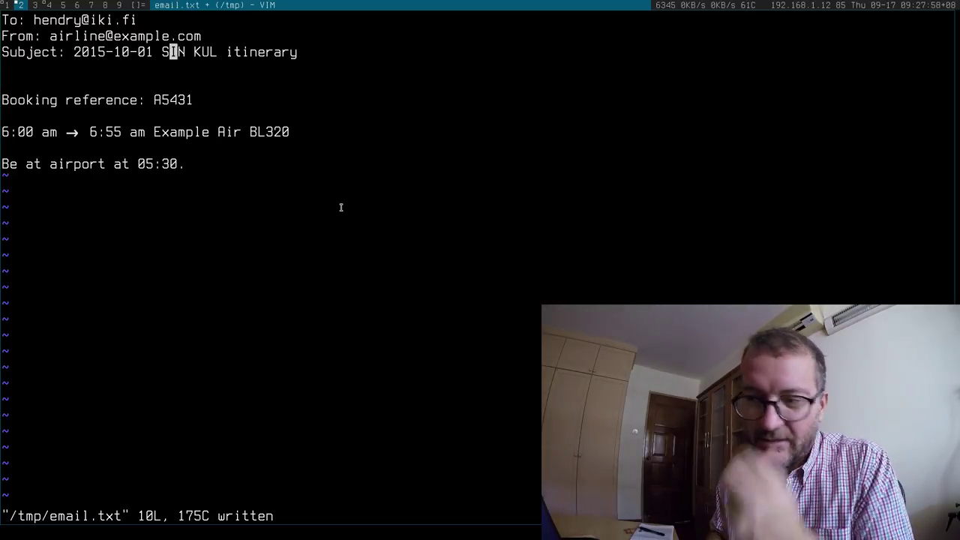
{"action": "key", "text": "l"}
{"action": "key", "text": "l"}
{"action": "key", "text": "j"}
{"action": "key", "text": "j"}
{"action": "key", "text": "j"}
{"action": "key", "text": "j"}
{"action": "key", "text": "j"}
{"action": "key", "text": "j"}
{"action": "key", "text": "j"}
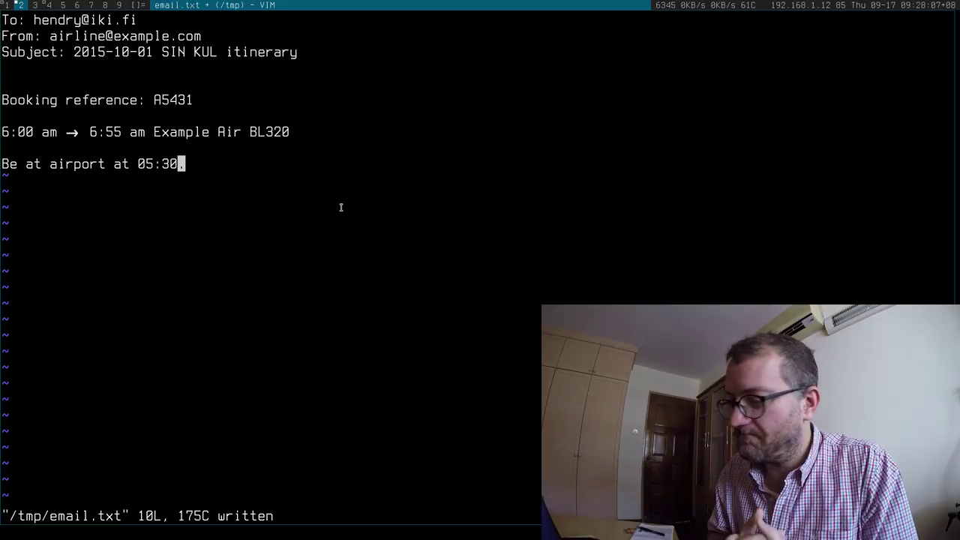
{"action": "key", "text": "k"}
{"action": "key", "text": "k"}
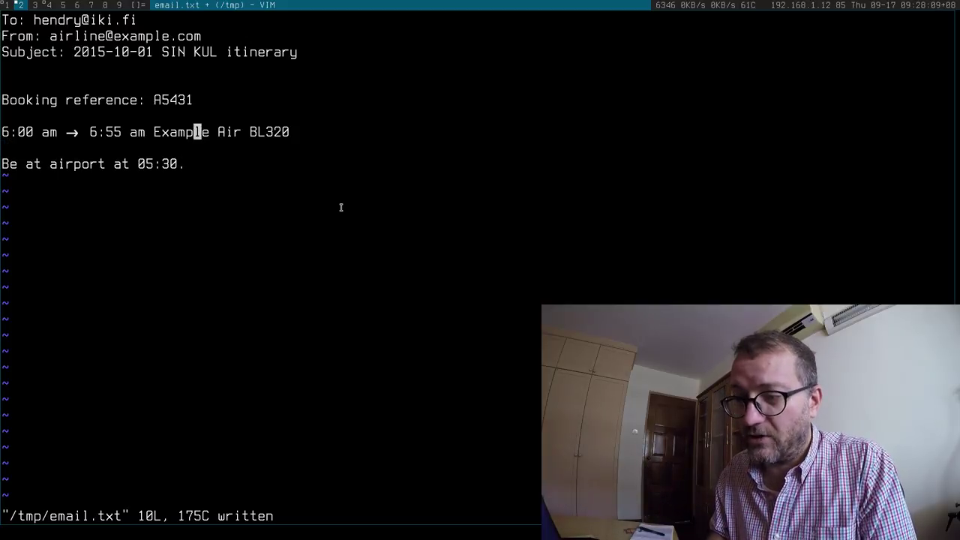
{"action": "key", "text": "l"}
{"action": "key", "text": "w"}
{"action": "key", "text": "w"}
{"action": "key", "text": "l"}
{"action": "key", "text": "j"}
{"action": "key", "text": "j"}
{"action": "key", "text": "h"}
{"action": "key", "text": "F"}
{"action": "key", "text": "t"}
{"action": "key", "text": "b"}
{"action": "key", "text": "b"}
{"action": "key", "text": "b"}
{"action": "key", "text": "b"}
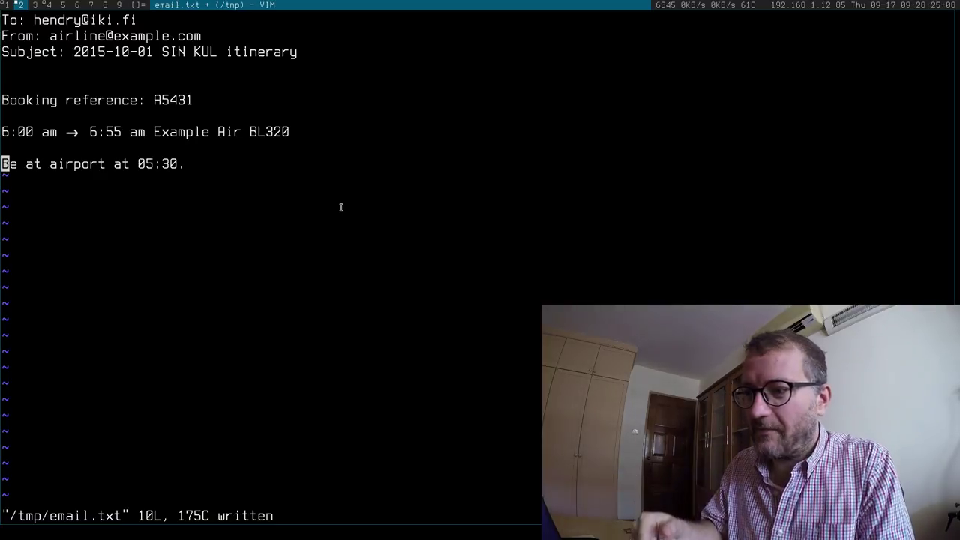
{"action": "key", "text": "super+1"}
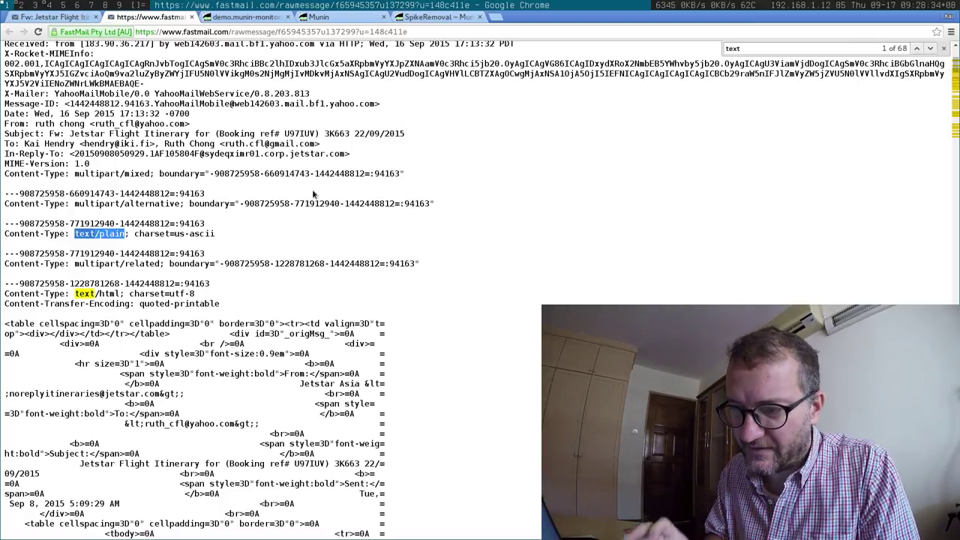
Highlight the text/plain content type, then the text/html boundary and start of the HTML.
{"action": "left_click", "coordinate": [83, 239]}
{"action": "left_click_drag", "start_coordinate": [76, 232], "coordinate": [127, 240]}
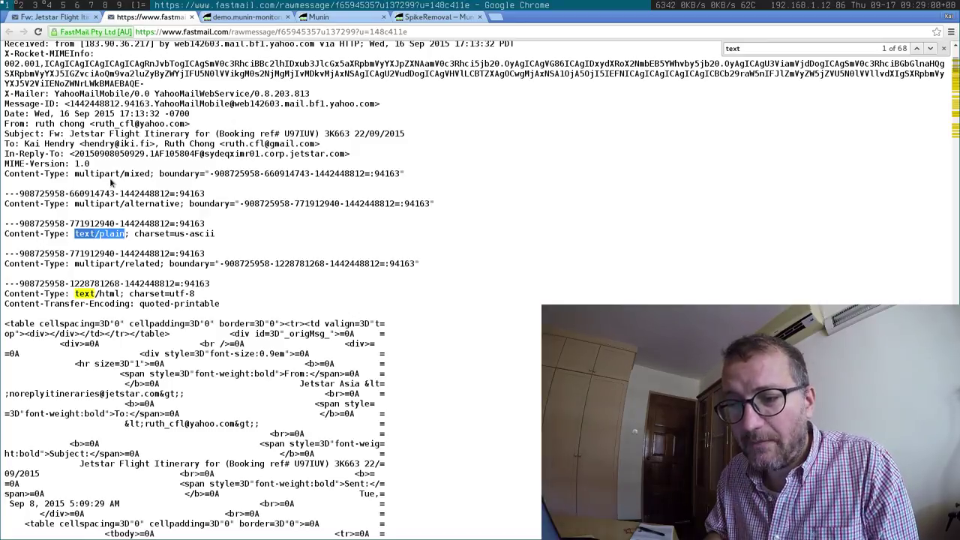
{"action": "left_click_drag", "start_coordinate": [2, 283], "coordinate": [411, 363]}
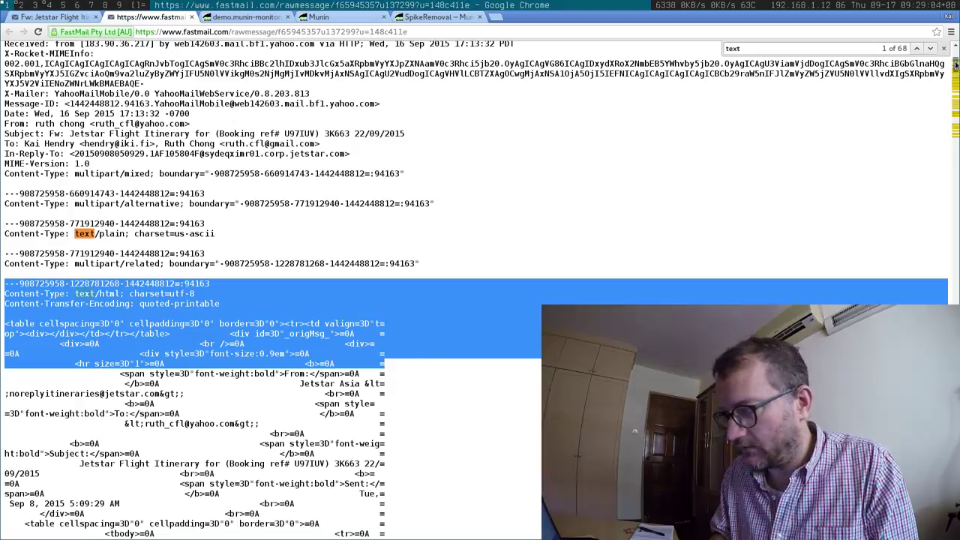
Scroll the raw message source down to its long base64-encoded end.
{"action": "left_click_drag", "start_coordinate": [955, 66], "coordinate": [956, 525]}
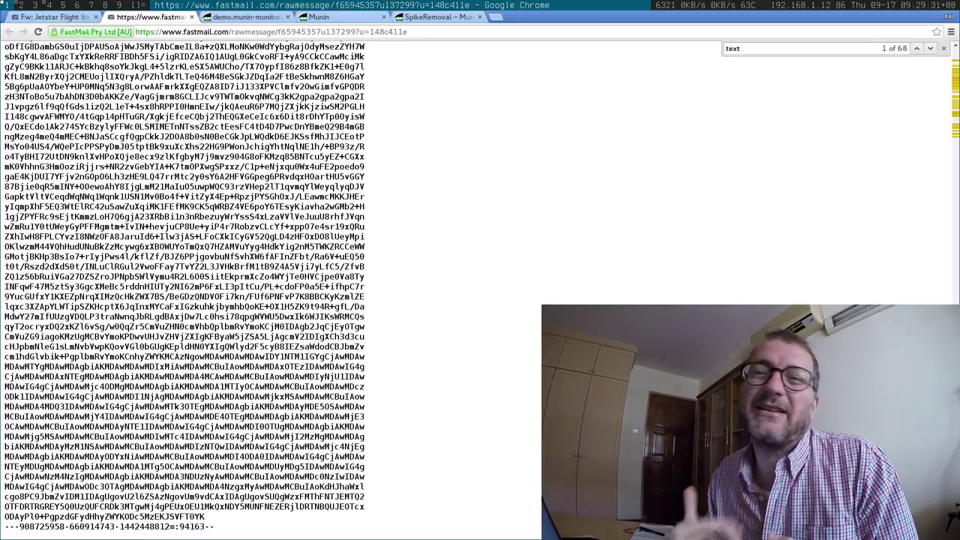
{"action": "left_click", "coordinate": [36, 16]}
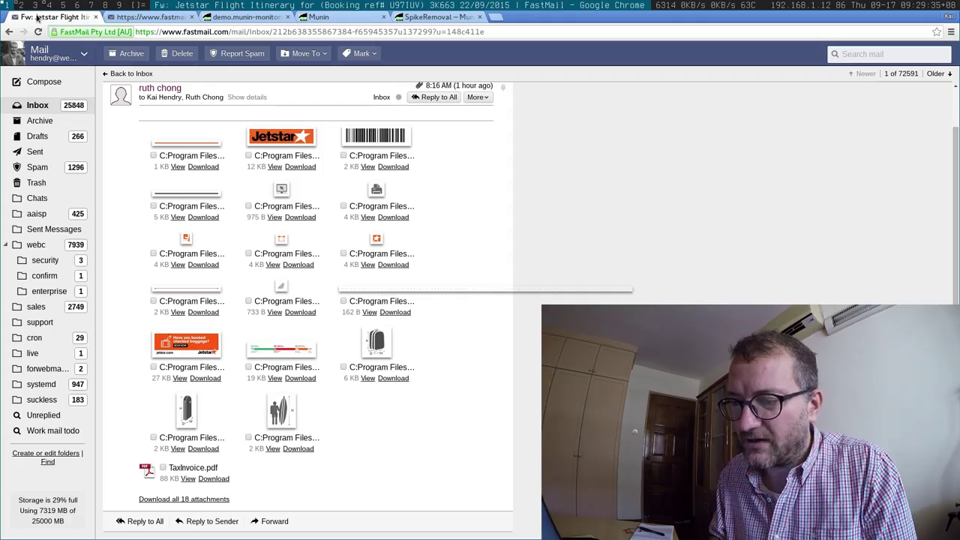